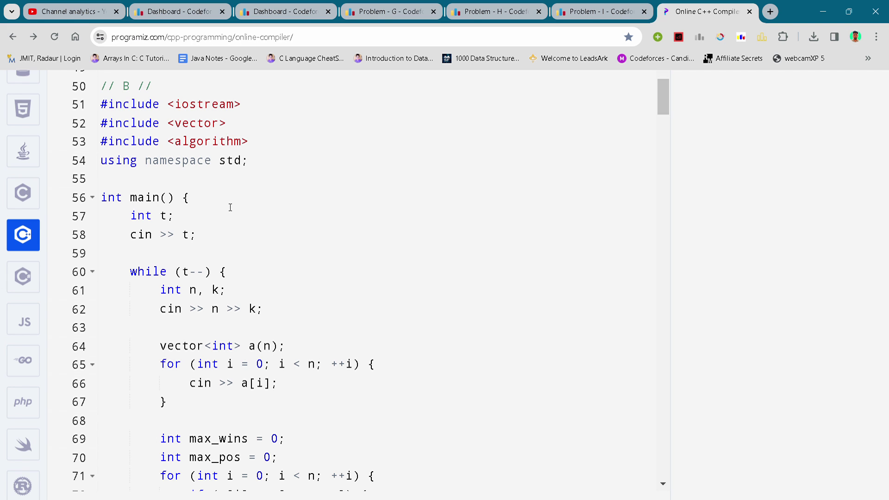
pyautogui.scroll(-1, 233, 221)
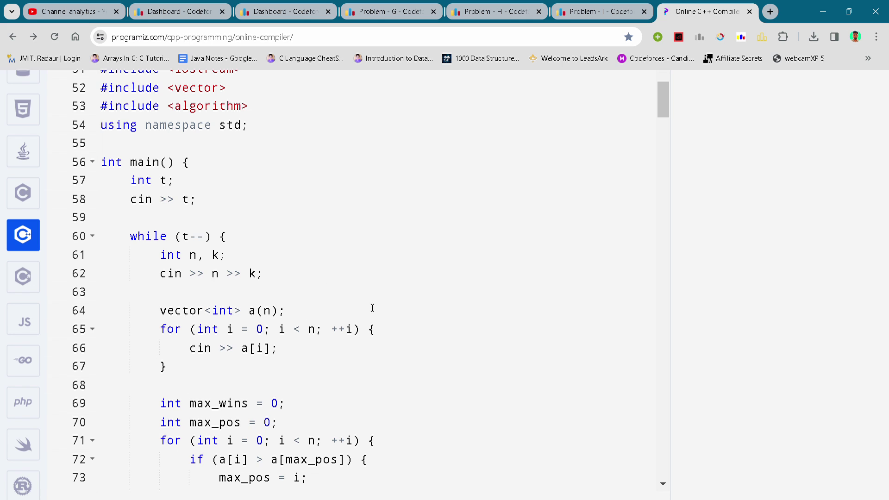
pyautogui.scroll(-1, 286, 245)
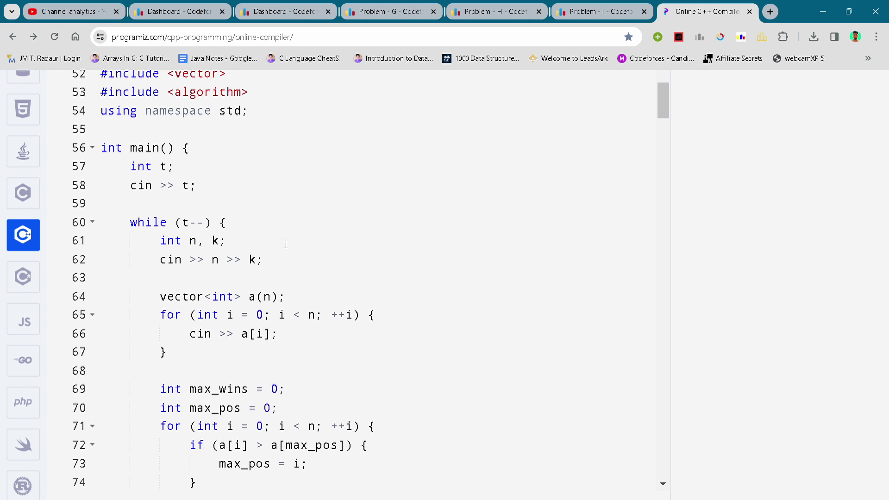
pyautogui.scroll(-2, 285, 245)
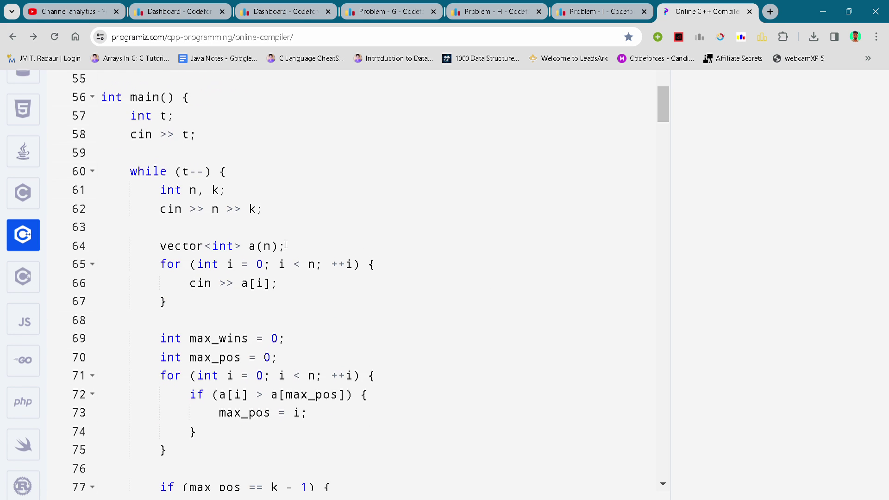
pyautogui.scroll(-3, 286, 245)
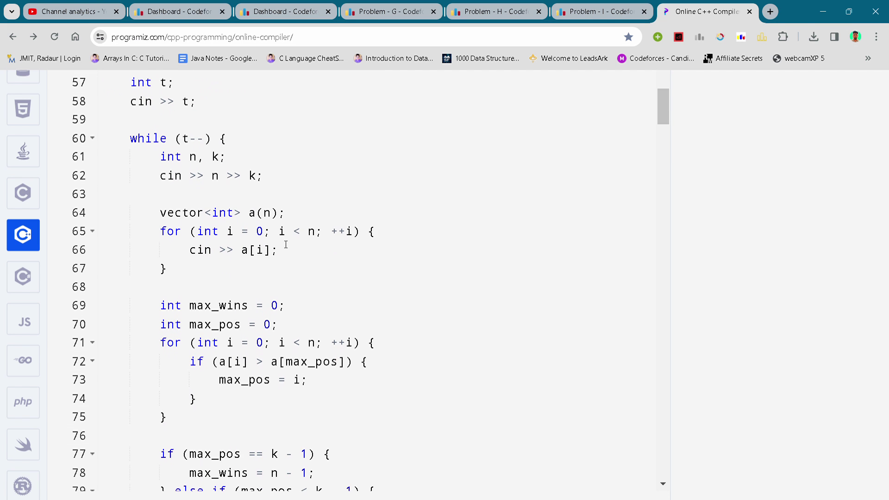
pyautogui.scroll(-2, 286, 244)
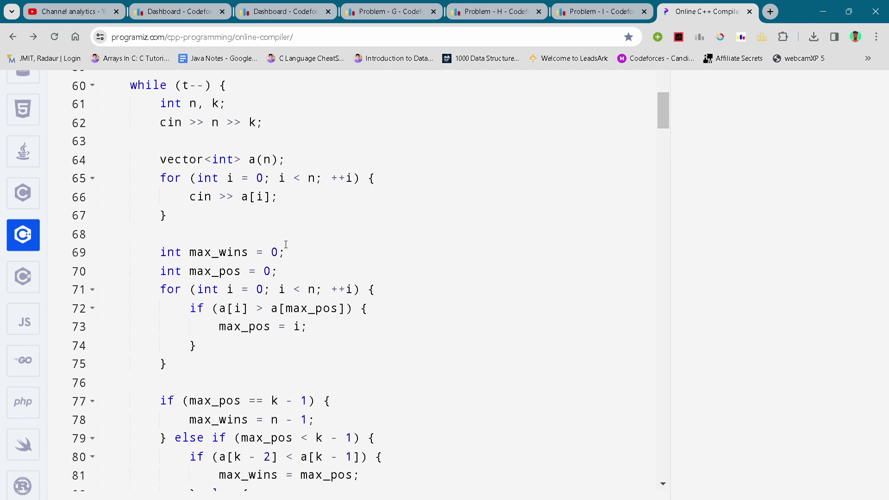
pyautogui.scroll(-1, 286, 245)
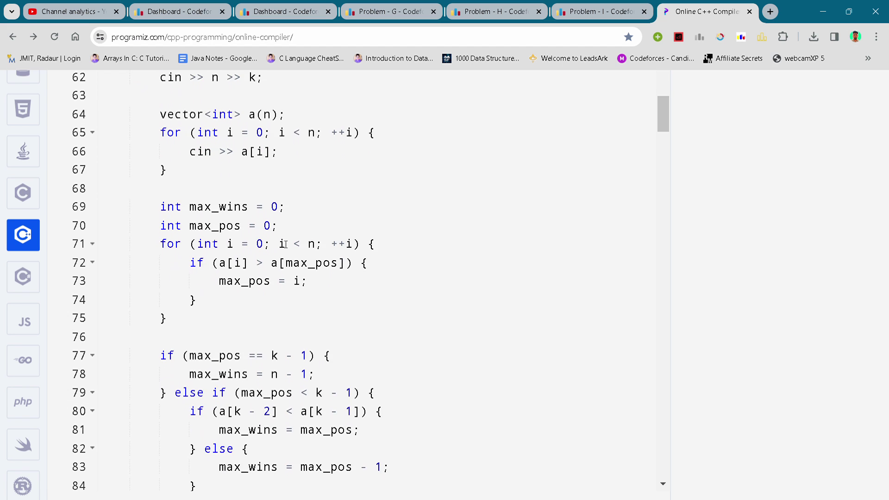
pyautogui.click(275, 295)
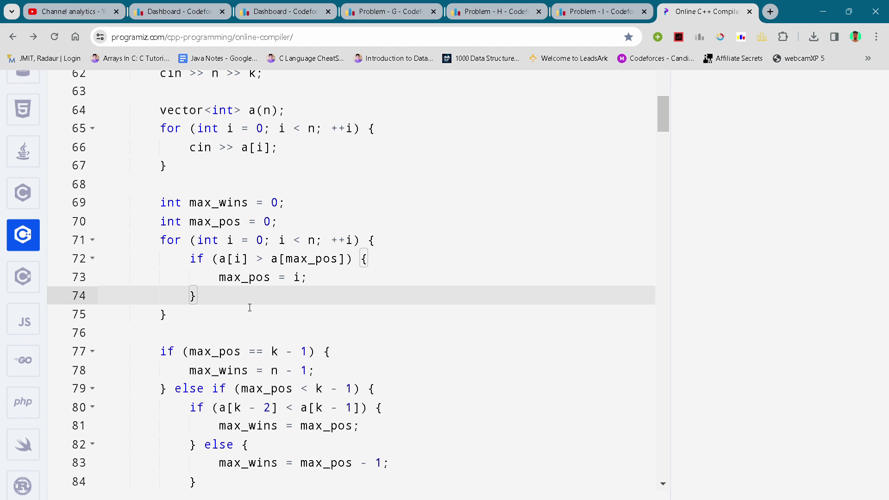
pyautogui.click(240, 313)
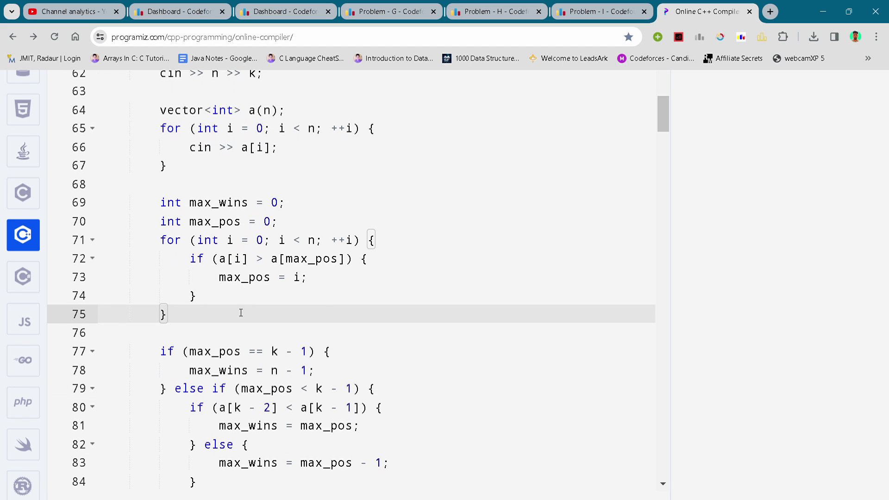
pyautogui.scroll(-1, 240, 312)
pyautogui.press('Down')
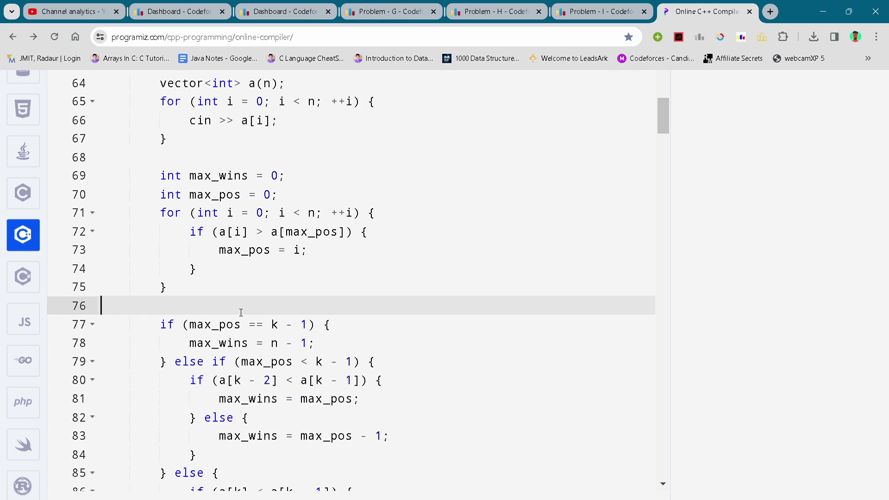
pyautogui.scroll(-2, 241, 312)
pyautogui.click(278, 338)
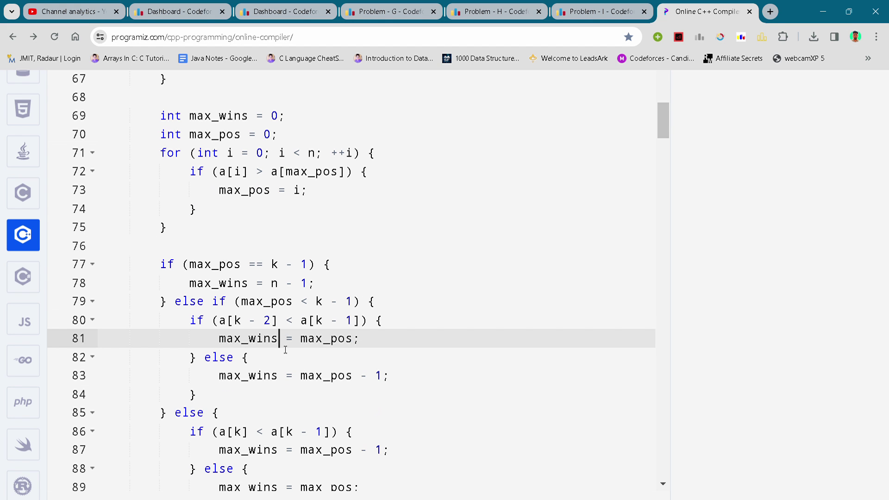
pyautogui.scroll(-1, 285, 348)
pyautogui.click(242, 367)
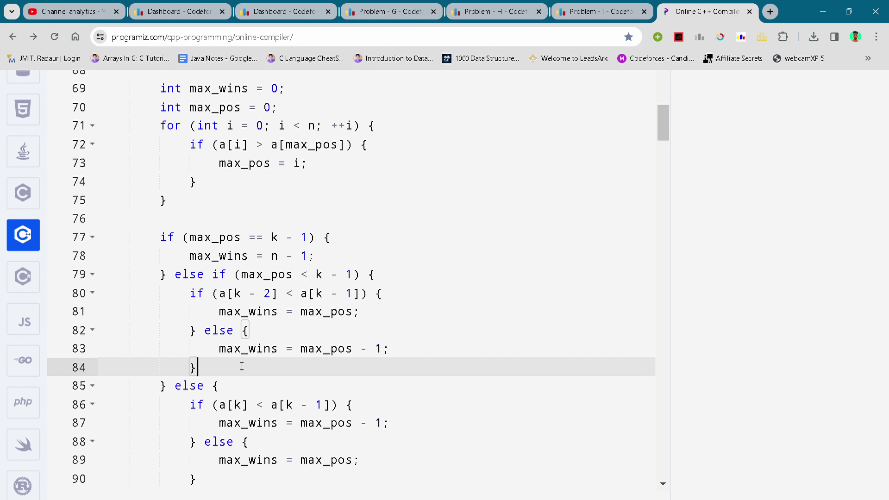
pyautogui.scroll(-2, 242, 367)
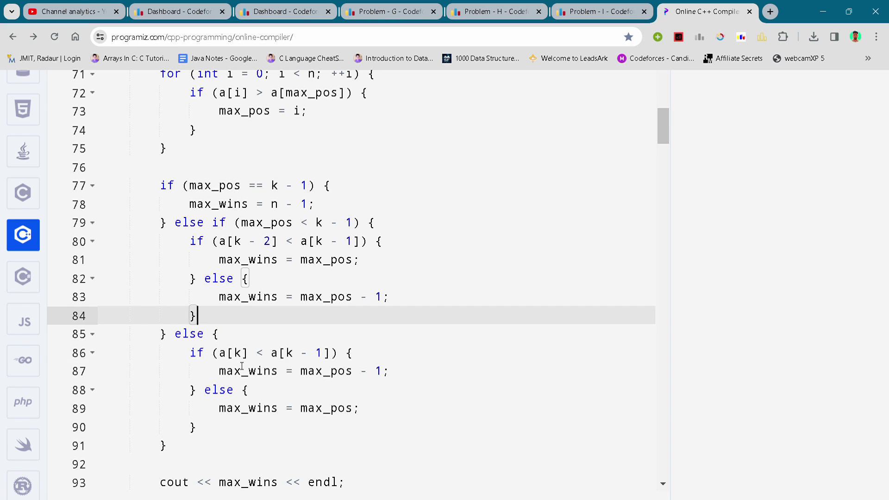
pyautogui.click(208, 371)
pyautogui.scroll(-2, 214, 380)
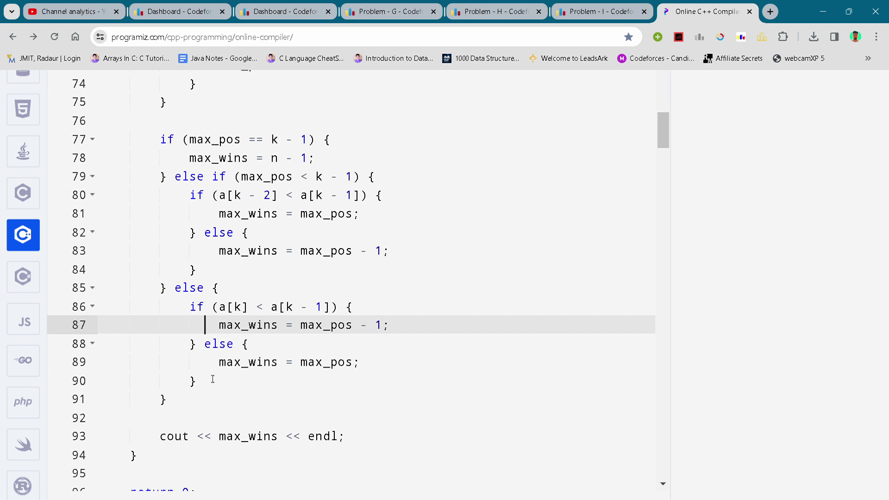
pyautogui.scroll(-4, 213, 379)
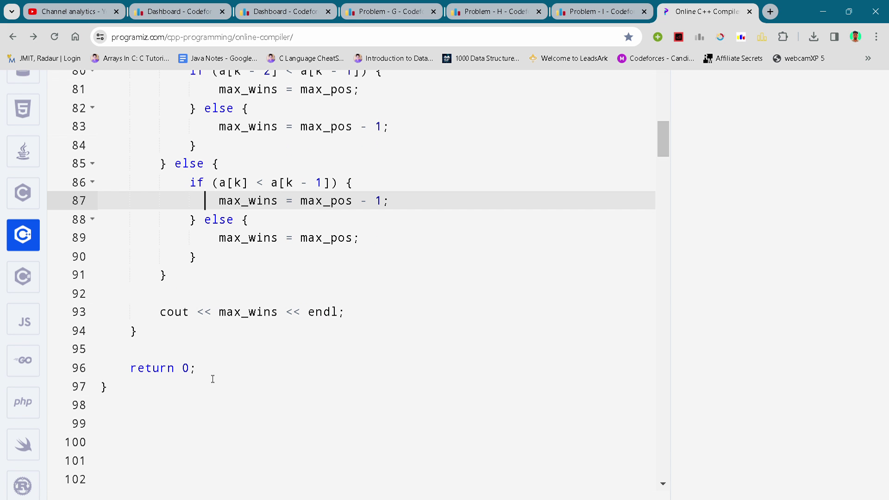
pyautogui.scroll(3, 213, 378)
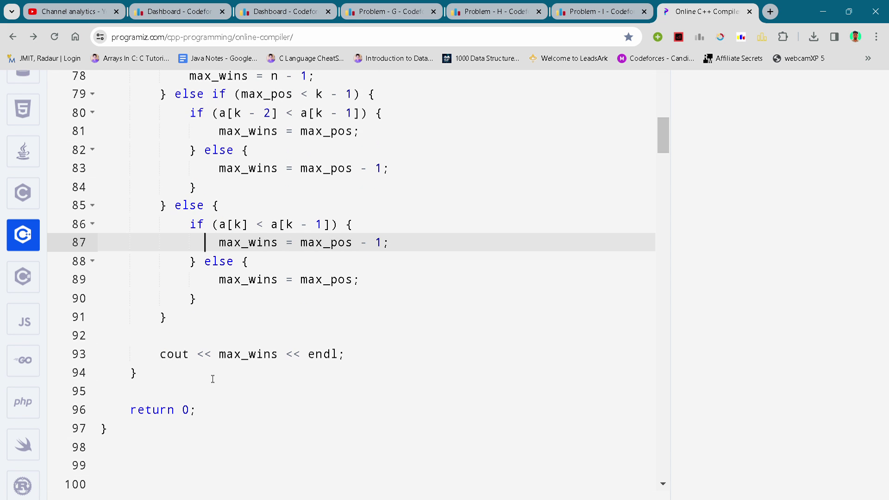
pyautogui.scroll(4, 213, 379)
pyautogui.scroll(2, 213, 379)
pyautogui.scroll(3, 212, 379)
pyautogui.scroll(1, 209, 384)
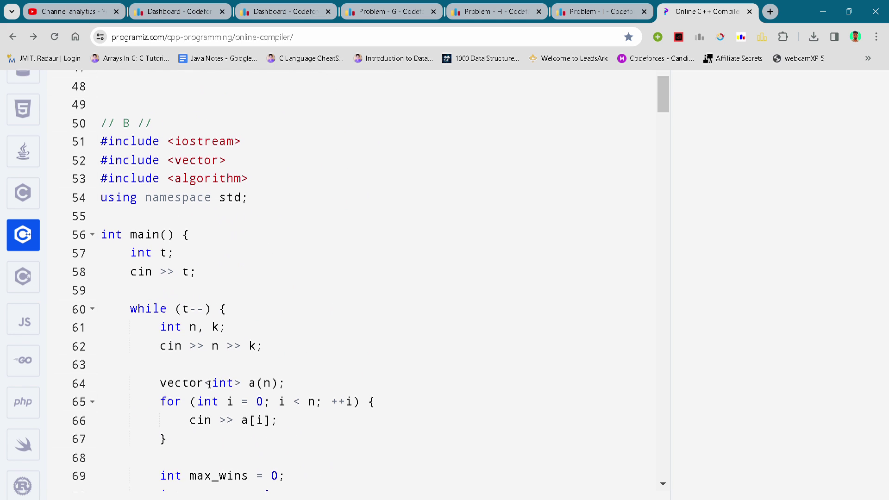